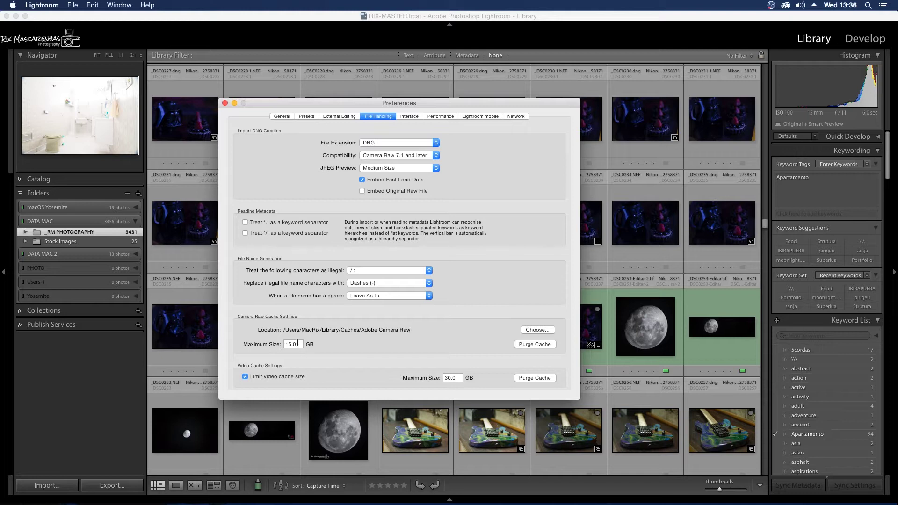
Try a maximum size of 25 GB for the Camera Raw cache.
left_click(287, 345)
type("25")
key("Return")
Set the maximum size of the Camera Raw cache to 30 GB.
left_click(298, 344)
type("30")
key("Return")
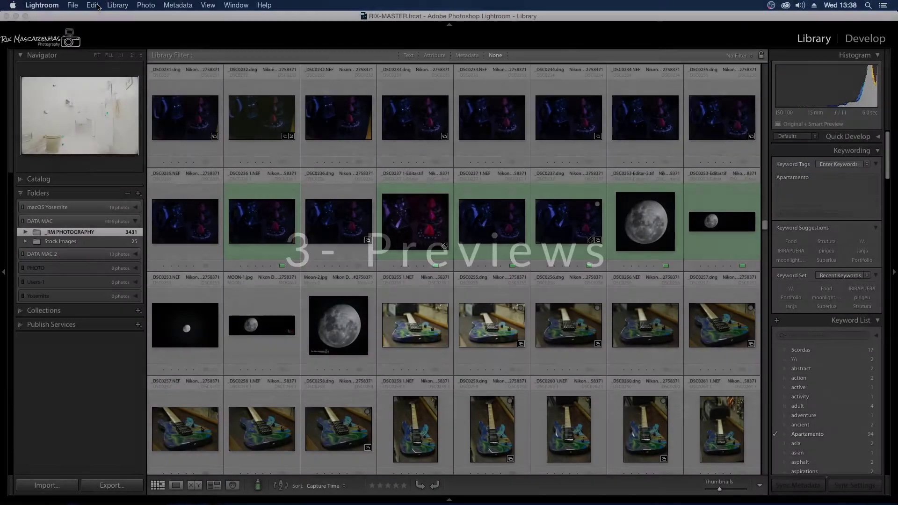
Look up the commands available for building and discarding previews.
left_click(121, 6)
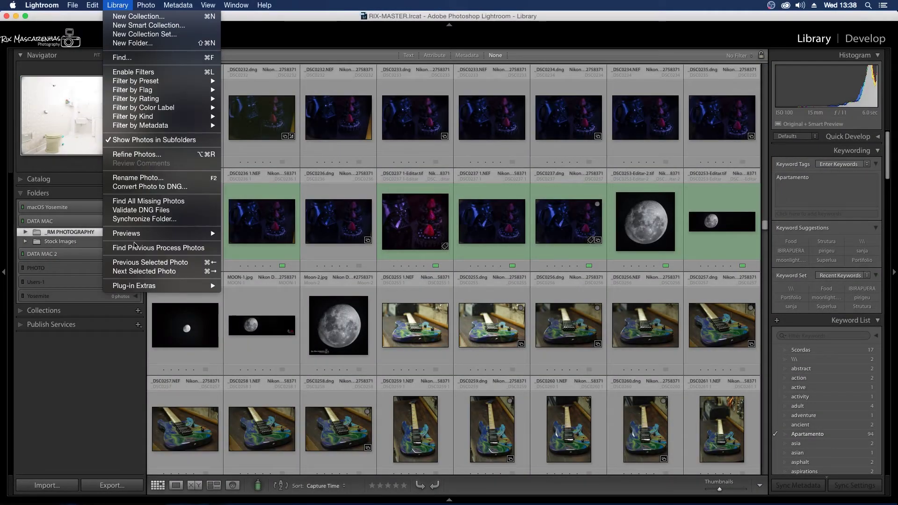
mouse_move(144, 237)
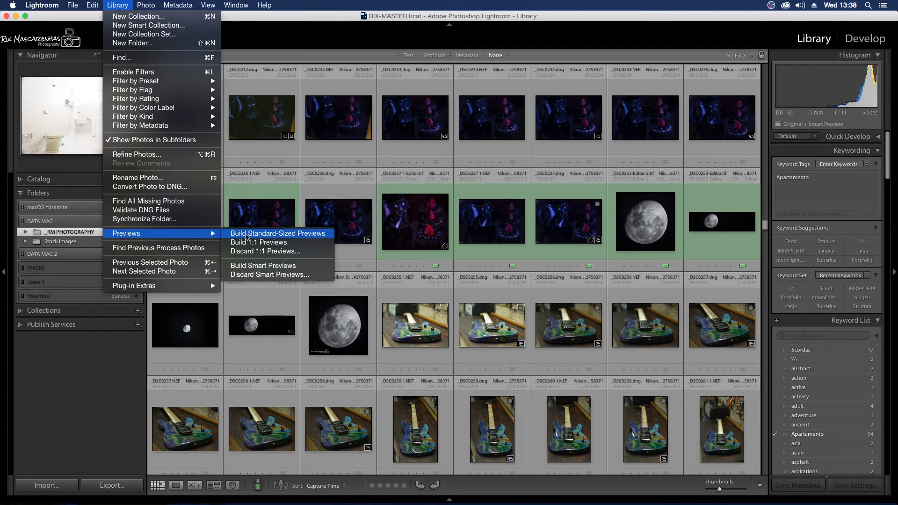
left_click(418, 36)
Display the 2018 folder inside _RM PHOTOGRAPHY and select all of its photos.
left_click(25, 232)
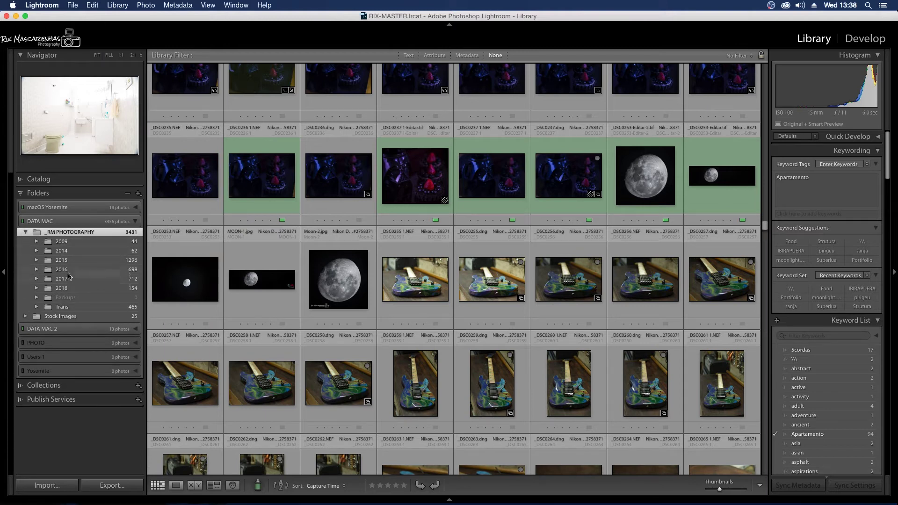
left_click(57, 288)
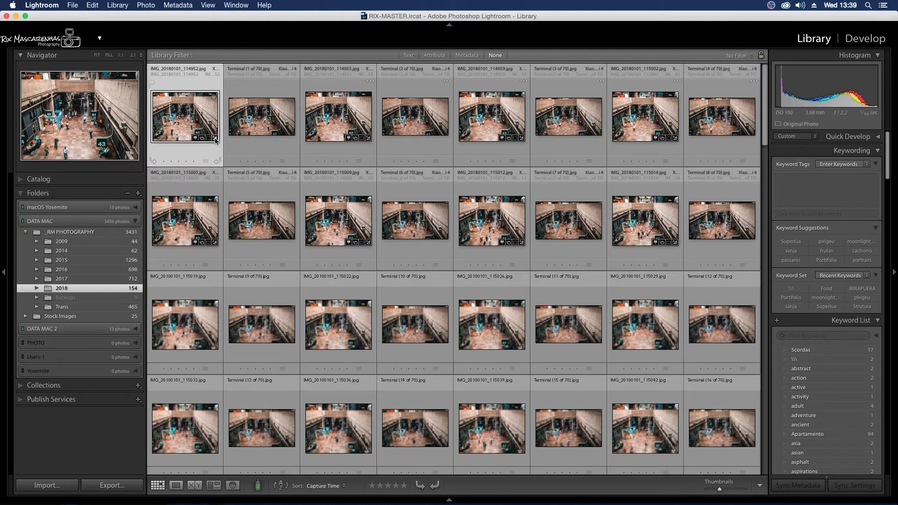
key("super+a")
left_click_drag(765, 105, 537, 24)
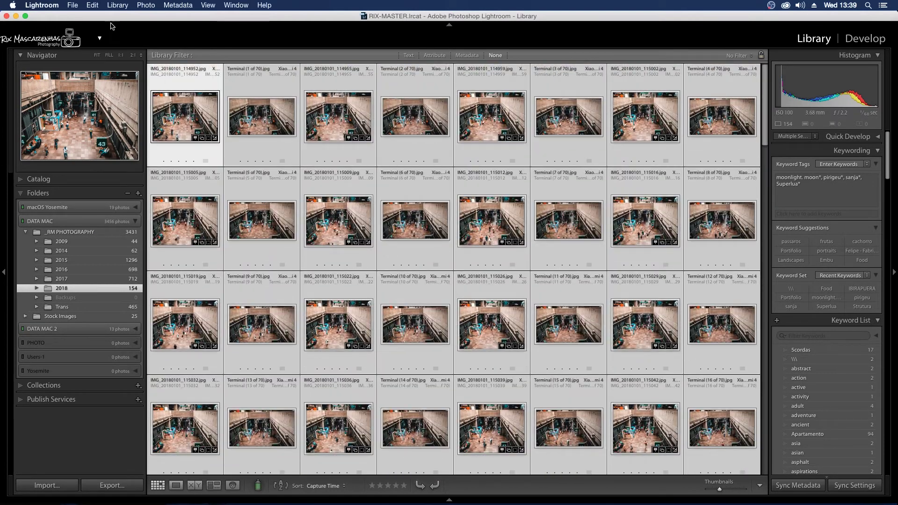
left_click(117, 5)
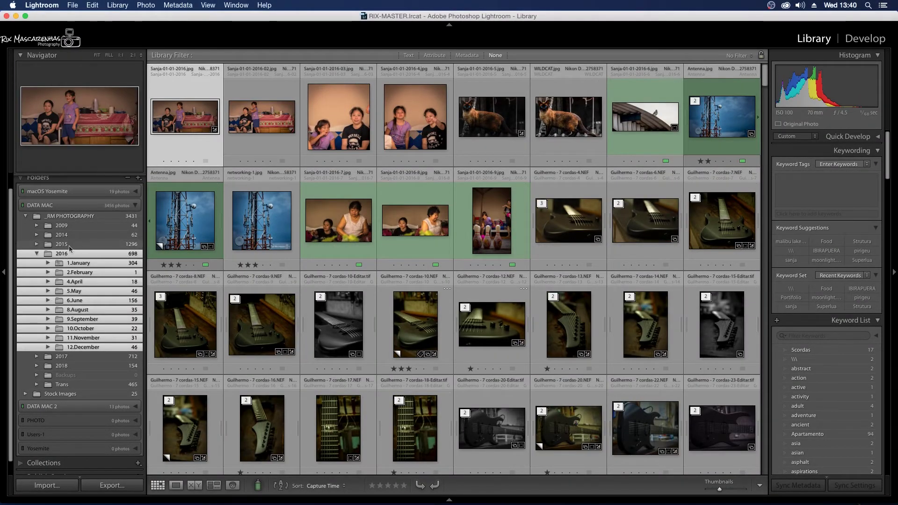
Start exporting the 2016 folder as a catalog, with the _RM PHOTOGRAPHY folder on DATA MAC as the location.
left_click(73, 5)
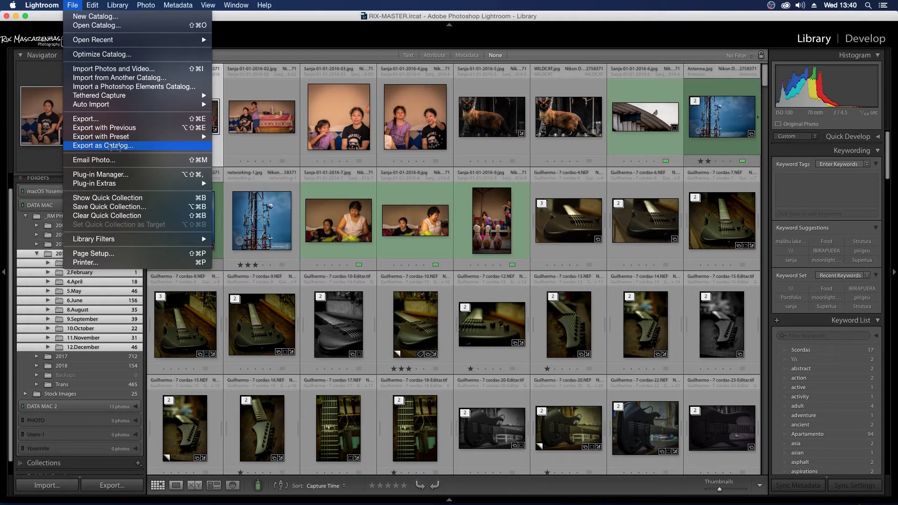
left_click(115, 147)
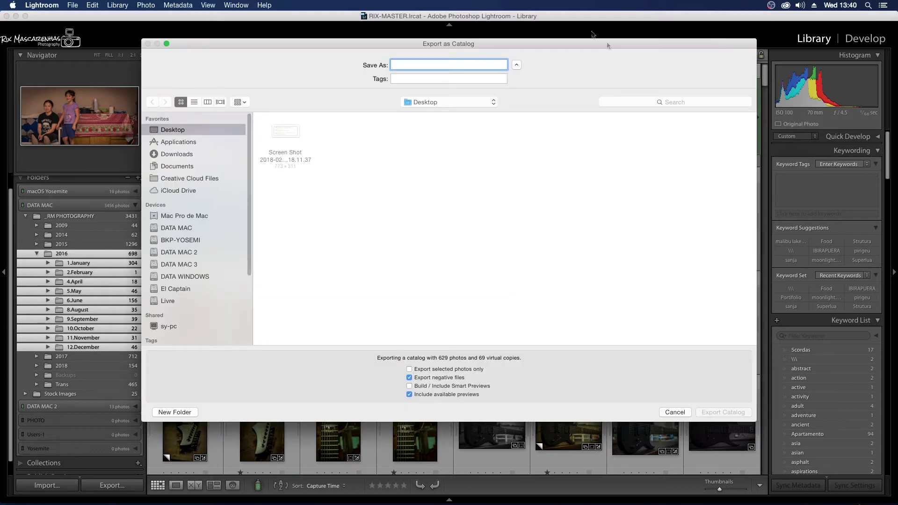
left_click(180, 228)
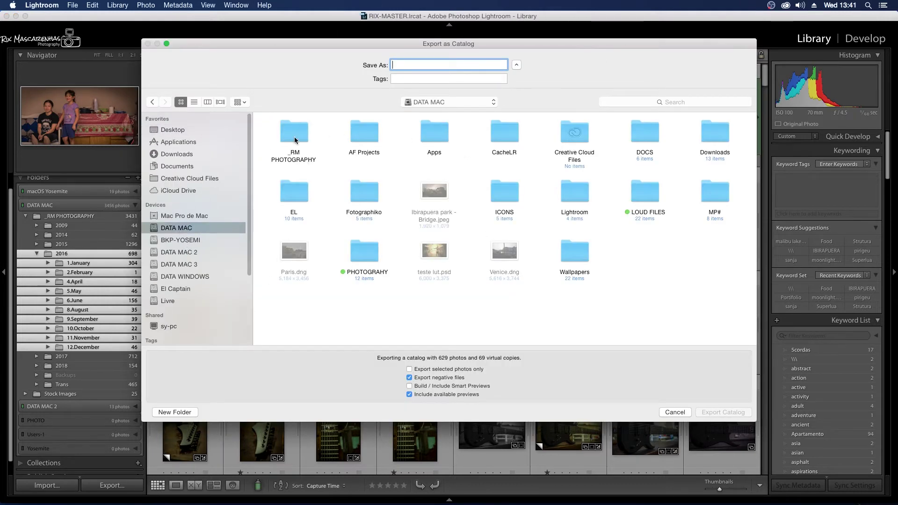
double_click(297, 141)
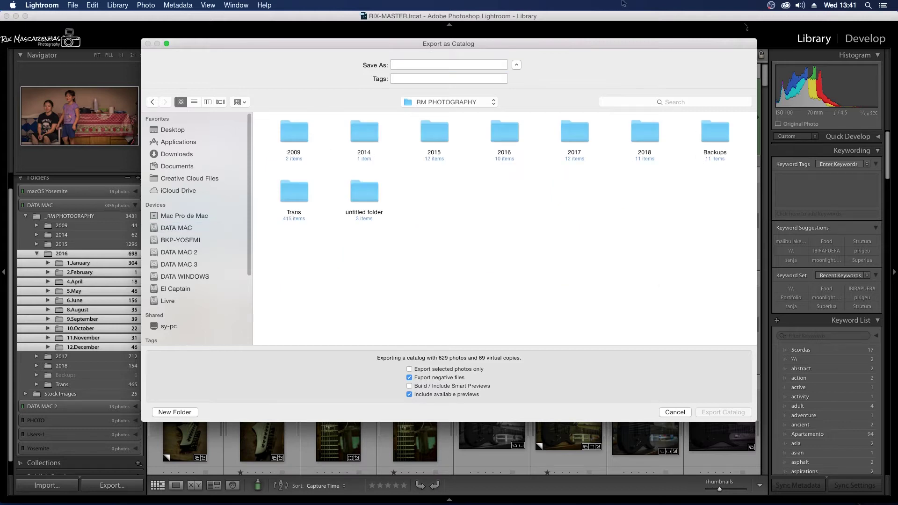
Create a new folder inside _RM PHOTOGRAPHY and open it as the export destination.
right_click(453, 251)
left_click(458, 257)
left_click(456, 254)
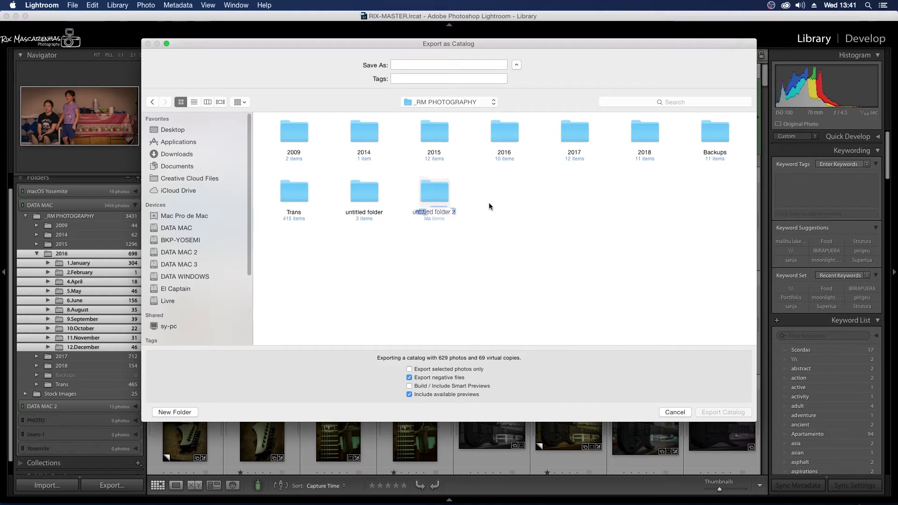
right_click(433, 201)
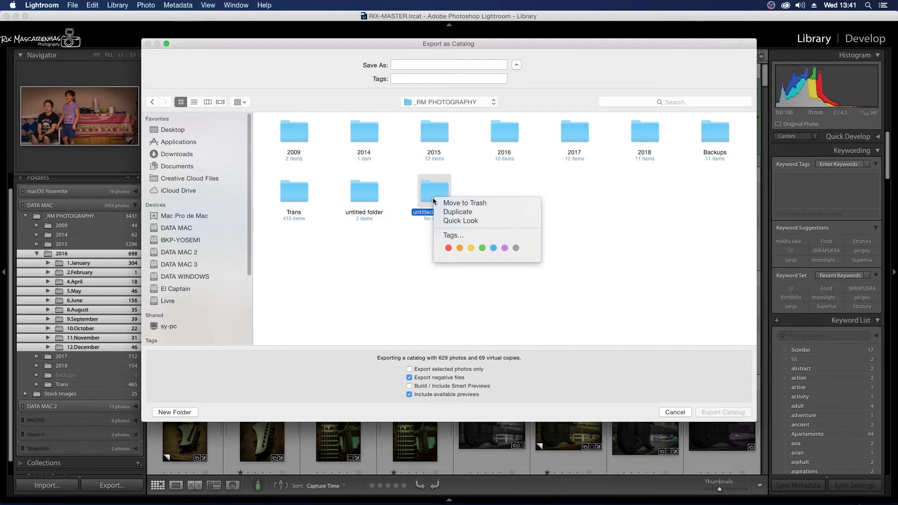
left_click(515, 178)
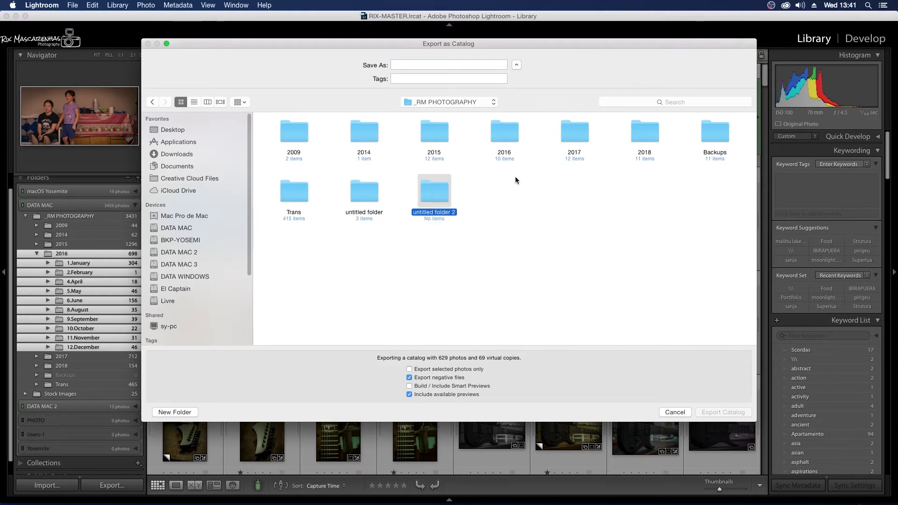
double_click(442, 195)
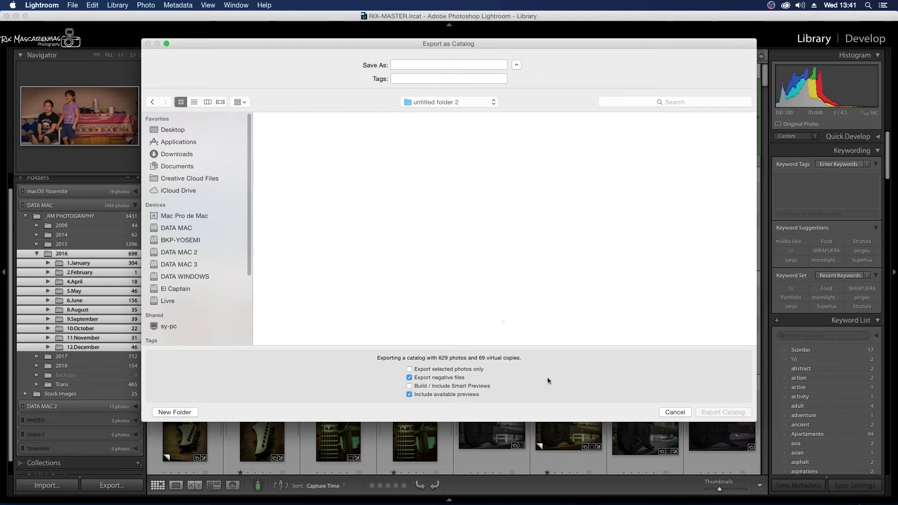
Export the catalog under the name 2016 with negative files and Smart Previews, excluding the available previews.
left_click(415, 67)
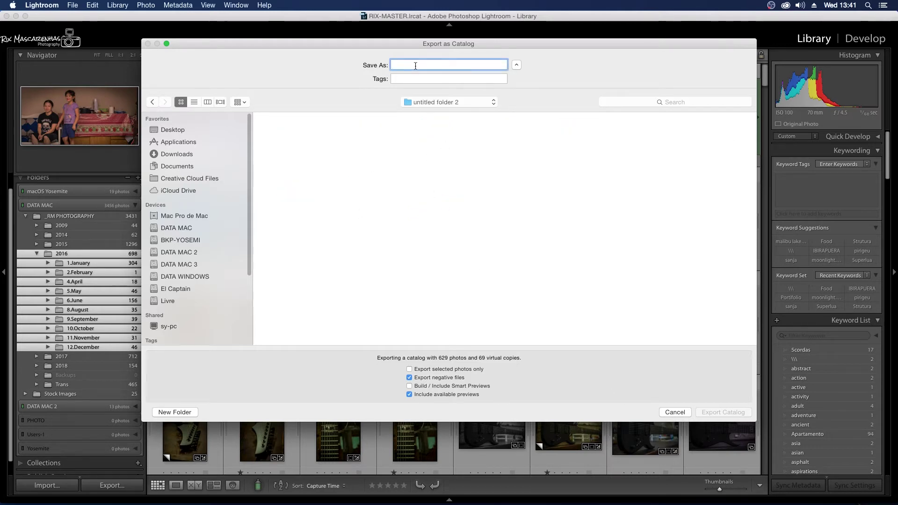
type("2016")
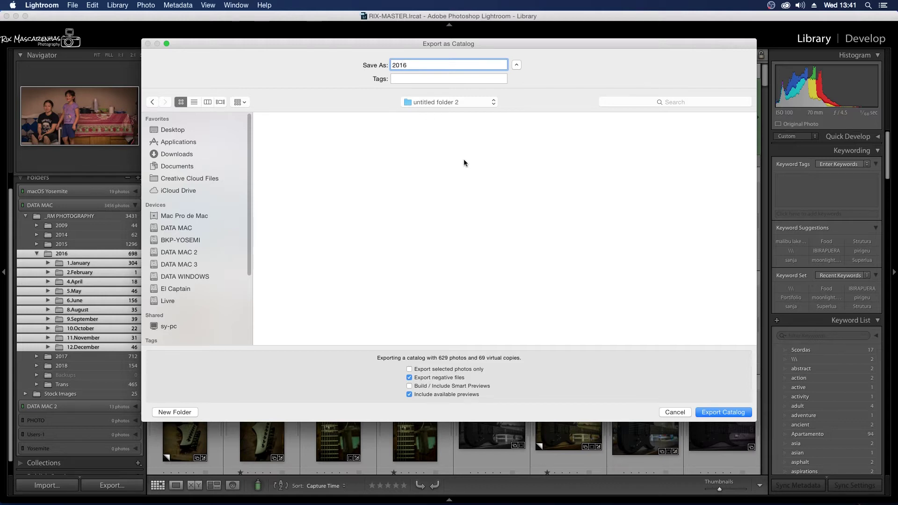
left_click(480, 165)
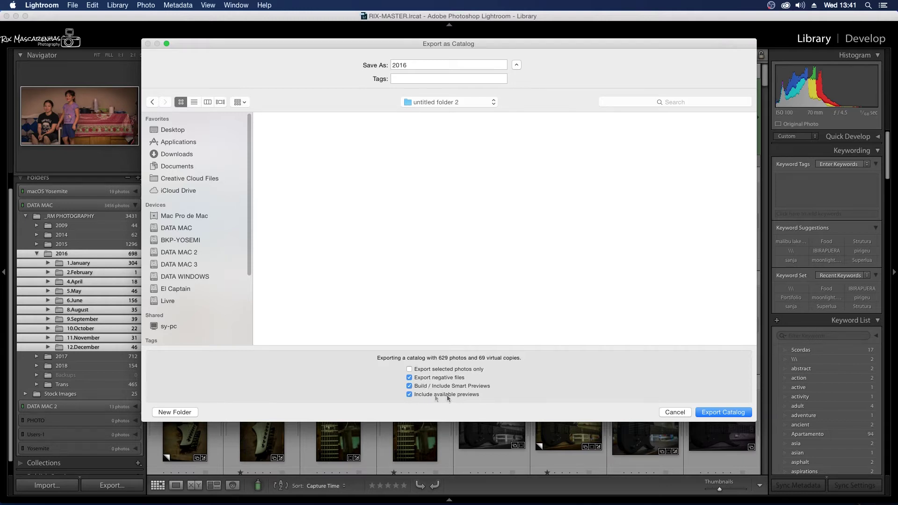
left_click(410, 395)
left_click(711, 413)
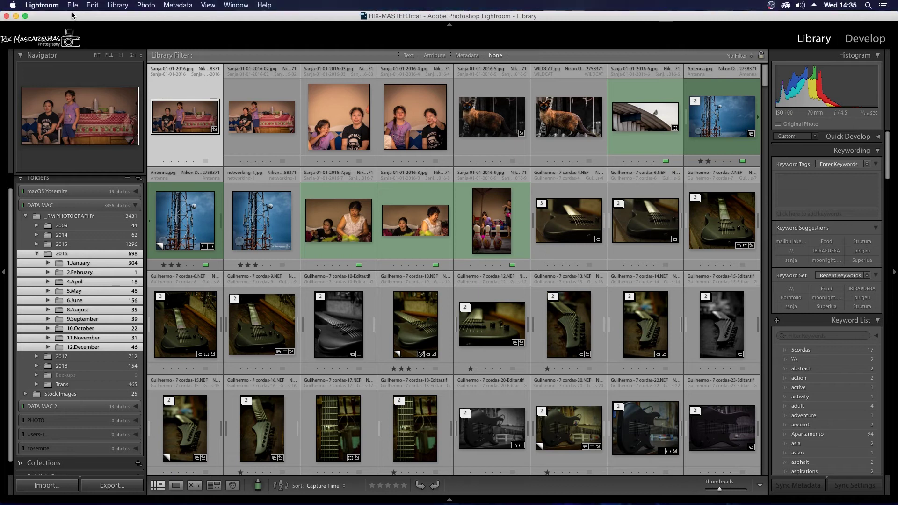
Open the 2016.lrcat catalog from the 2016 folder in _RM PHOTOGRAPHY's untitled folder 2 on DATA MAC.
left_click(74, 5)
left_click(73, 5)
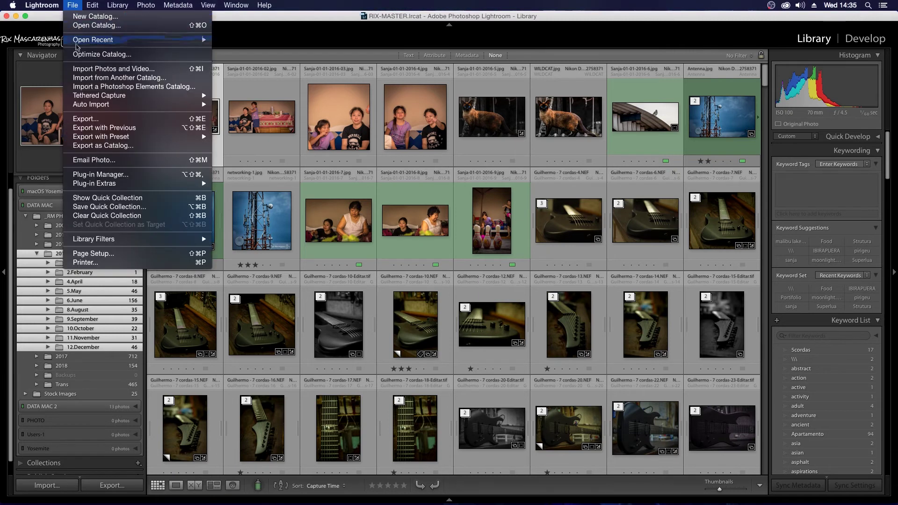
left_click(82, 26)
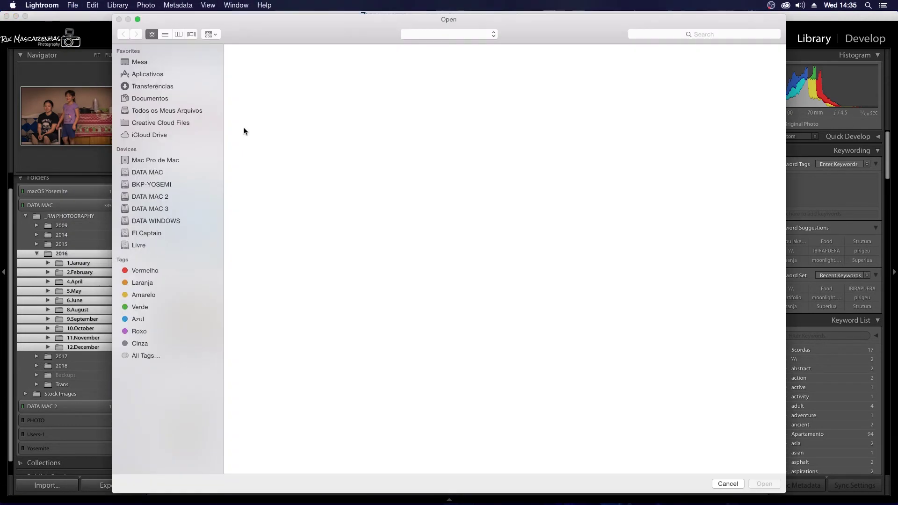
left_click(151, 173)
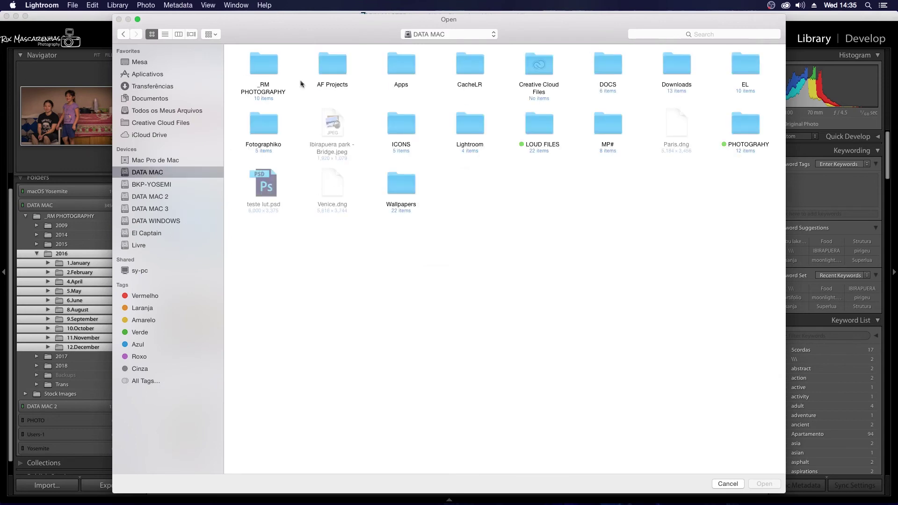
double_click(262, 68)
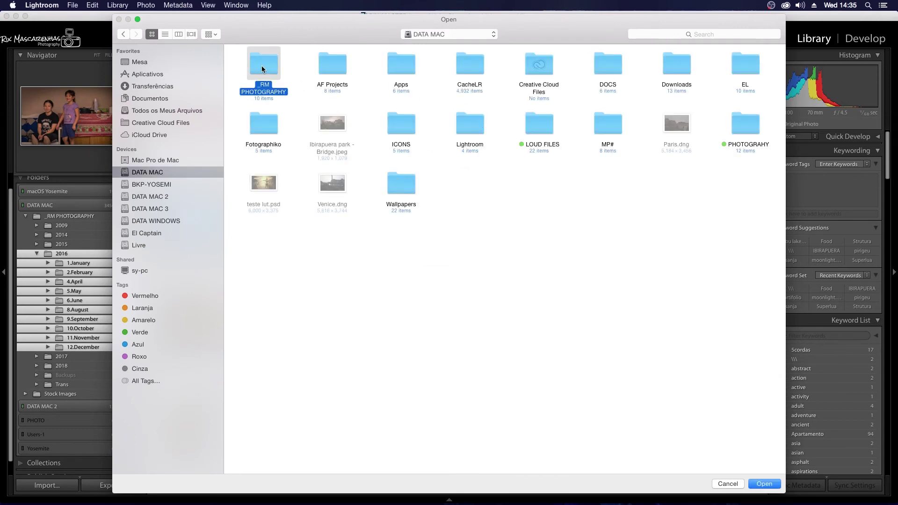
left_click(330, 131)
double_click(329, 133)
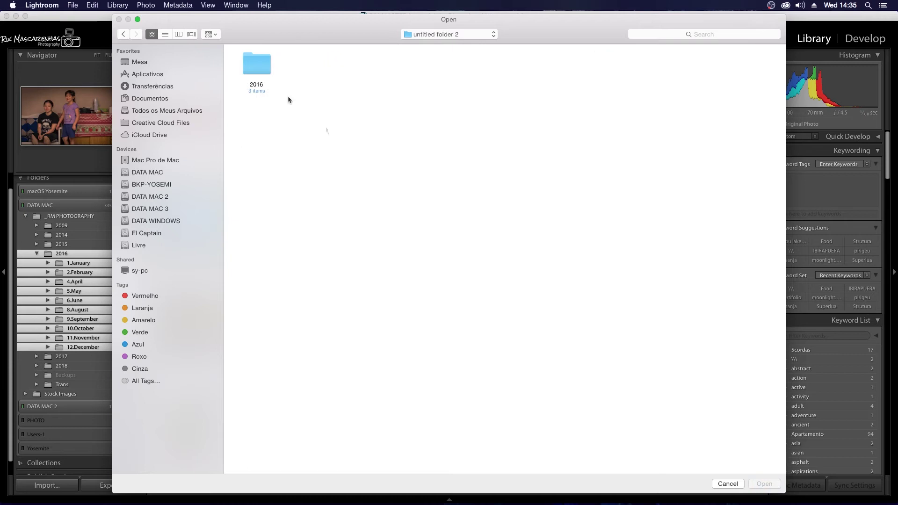
left_click(253, 67)
double_click(253, 67)
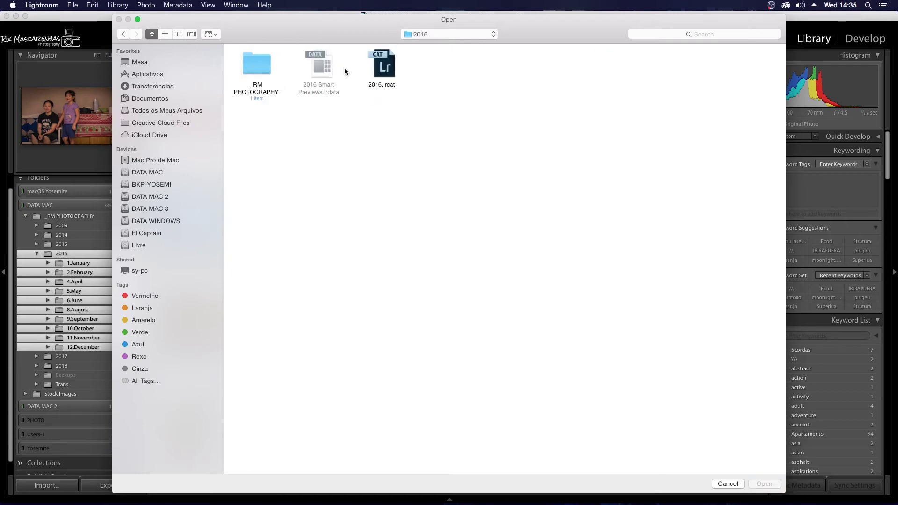
left_click(391, 68)
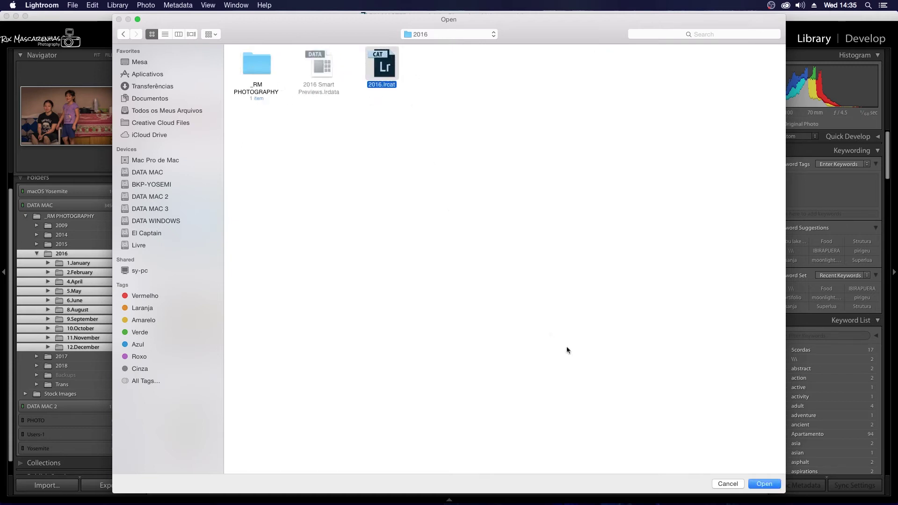
left_click(764, 484)
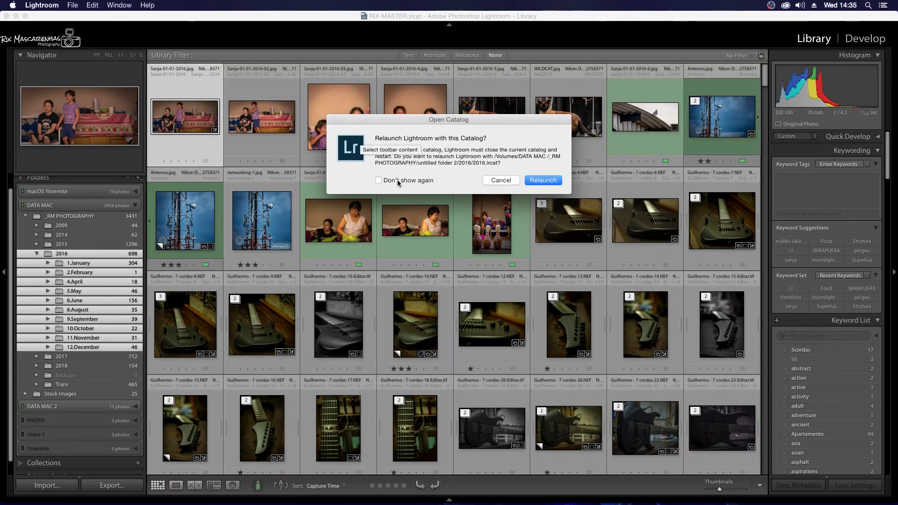
Relaunch with the 2016 catalog without showing the prompt again, and skip the catalog backup this time.
left_click(397, 179)
left_click(544, 180)
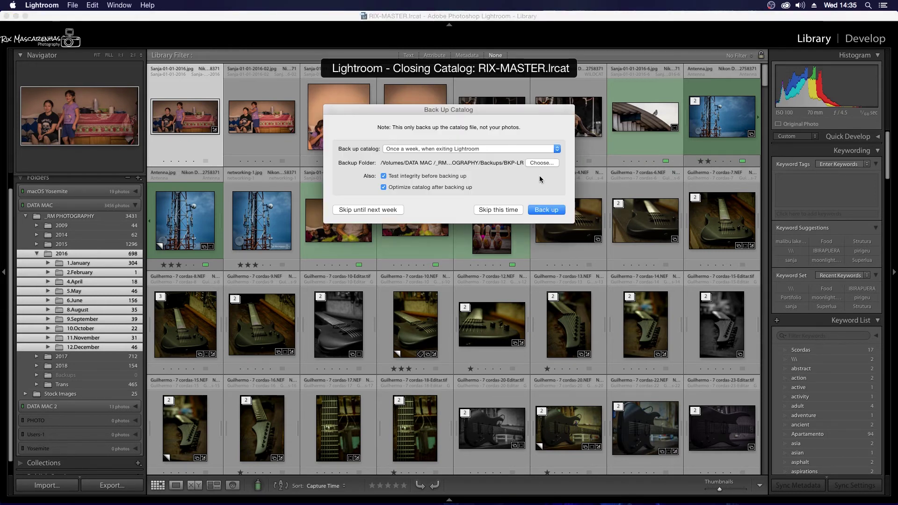
left_click(509, 210)
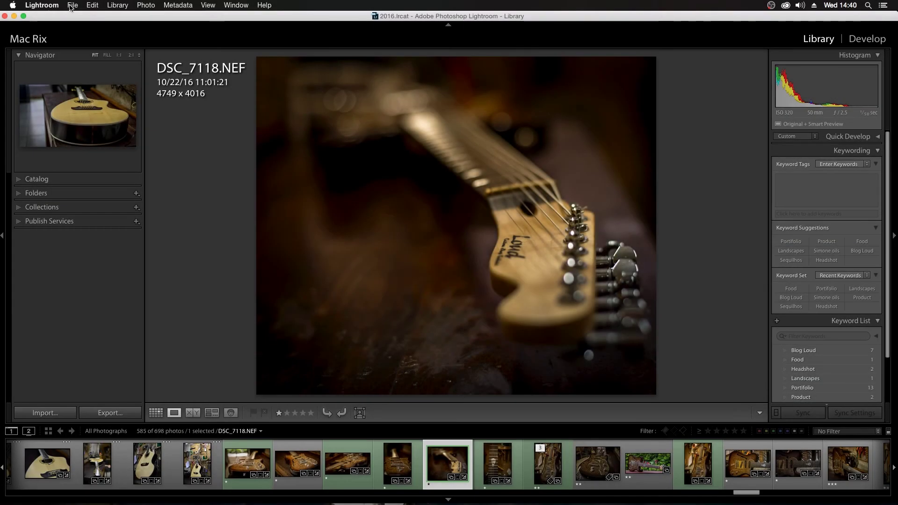
Optimize the 2016 catalog and dismiss the completion notice.
left_click(72, 5)
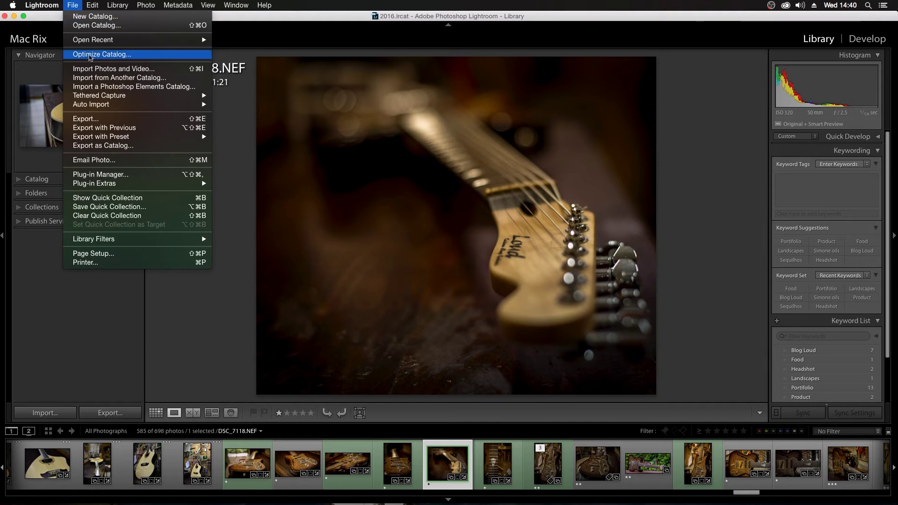
left_click(127, 55)
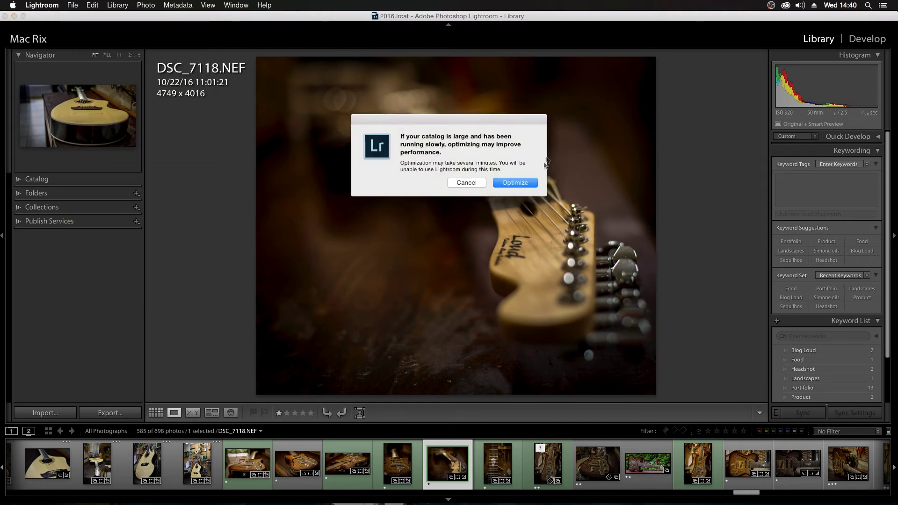
left_click(521, 184)
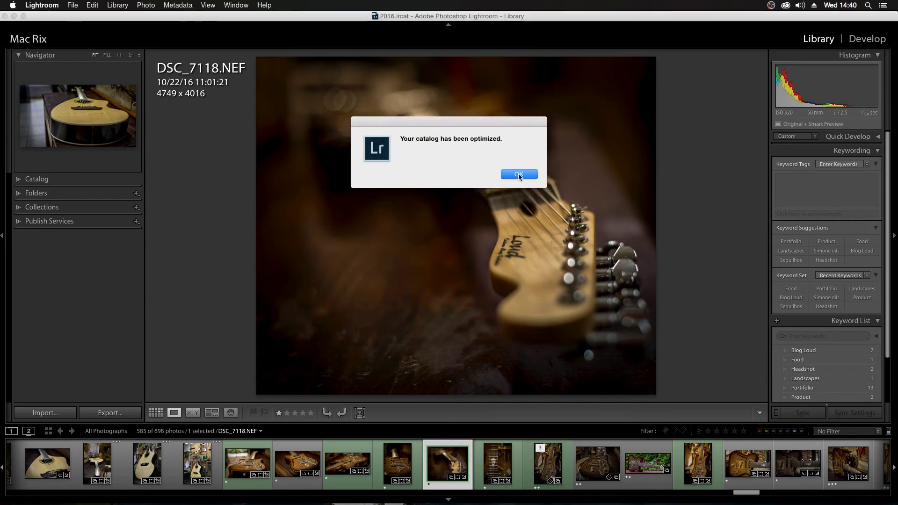
left_click(518, 175)
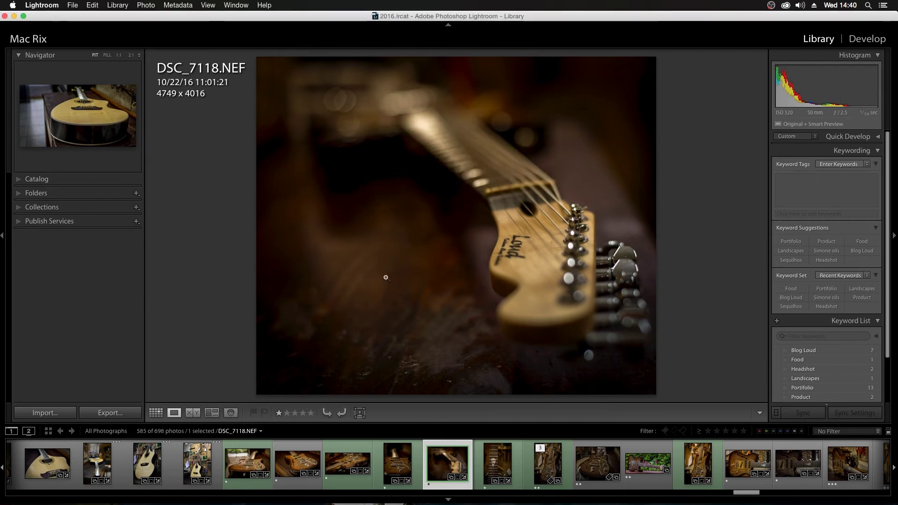
Browse forward through the guitar photos in the filmstrip up to DSC_7122.NEF.
left_click(483, 475)
key("Right")
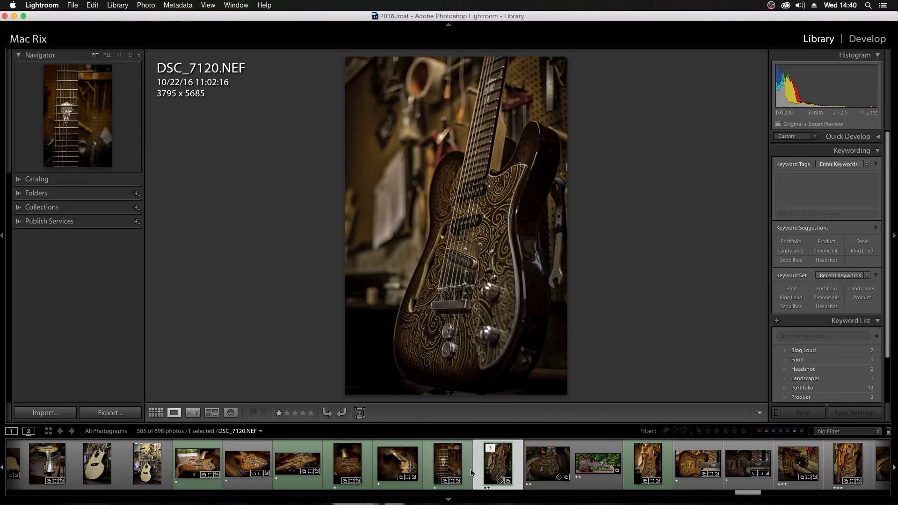
key("Right")
key("Right")
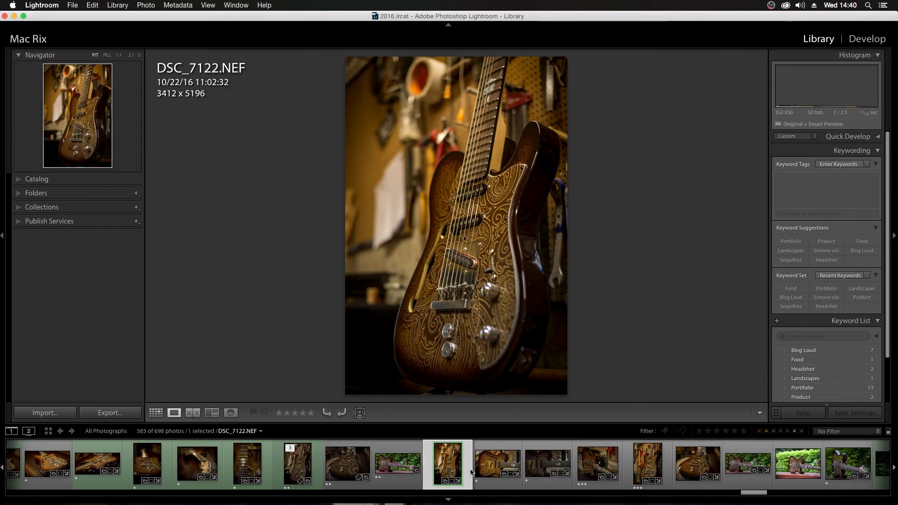
Browse forward through the remaining guitar and bird photos in the 2016 catalog up to DSC_7158-Editar.tif.
key("Right")
key("Right")
key("Right")
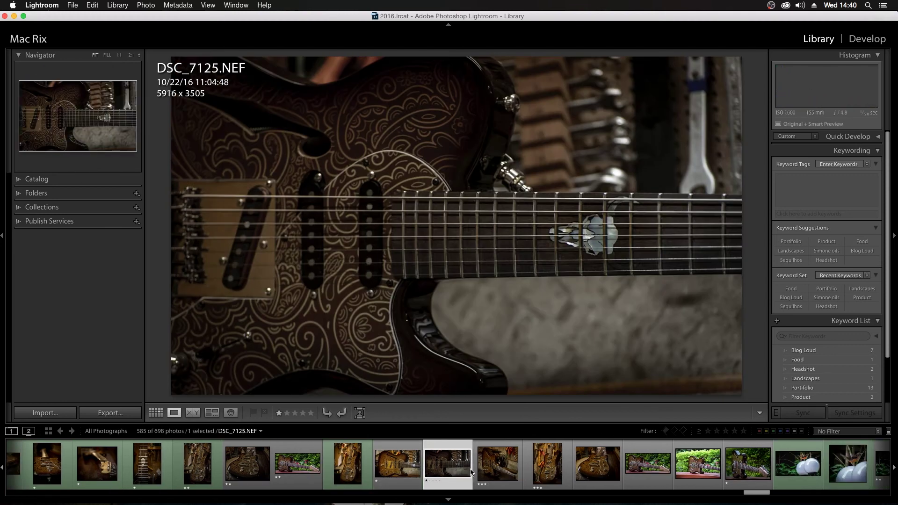
key("Right")
key("Right")
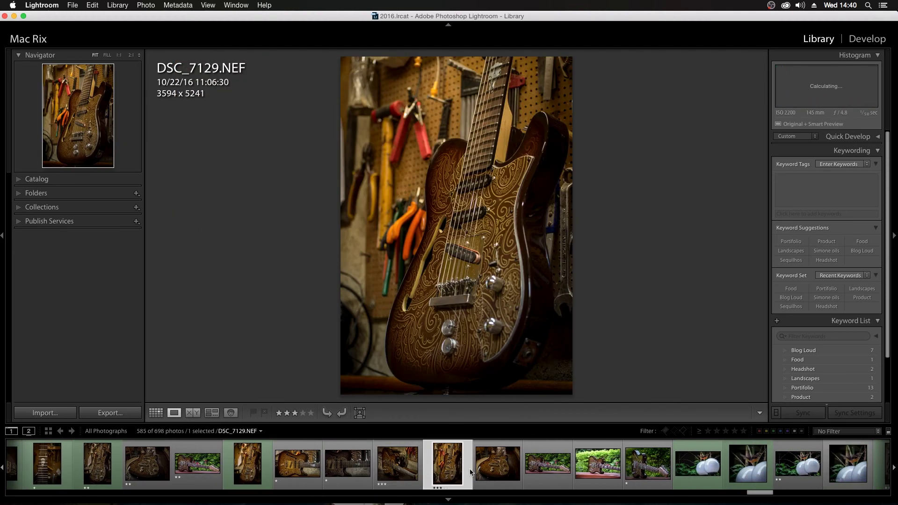
key("Right")
key("Right")
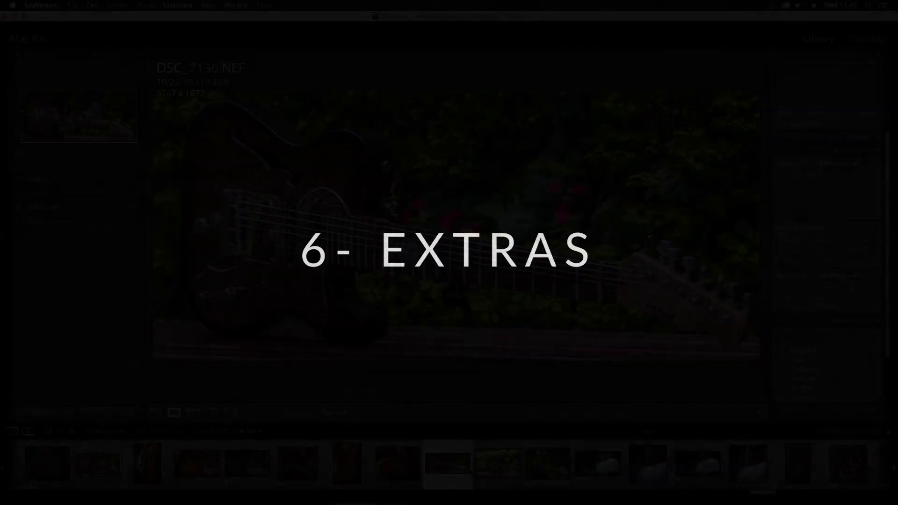
key("Right")
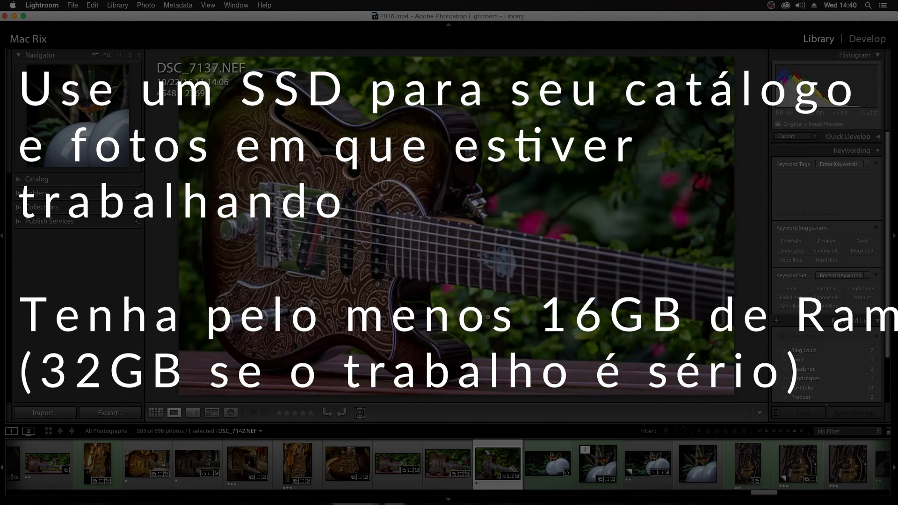
key("Right")
key("Right")
key("Right")
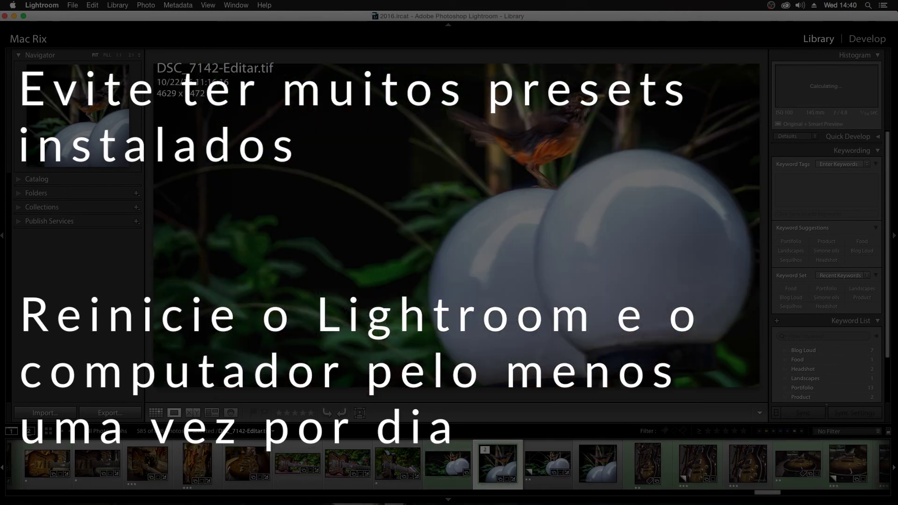
key("Right")
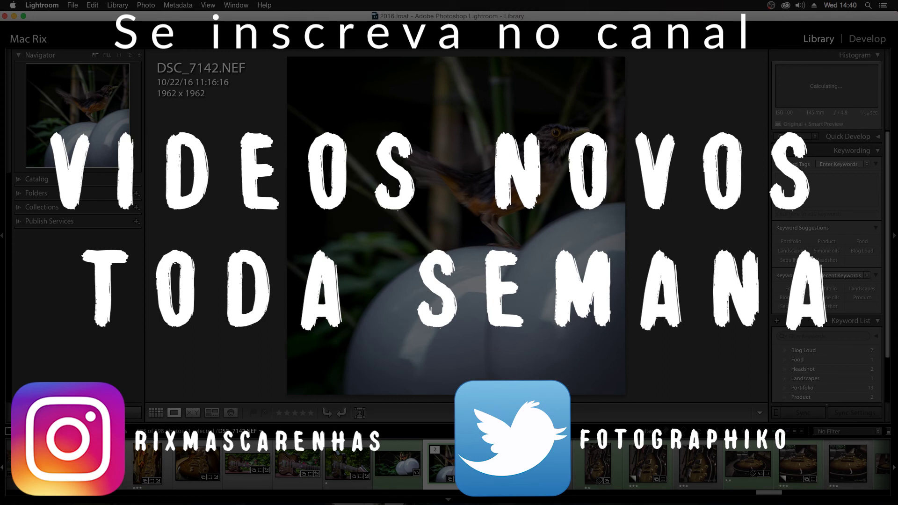
key("Right")
key("Right")
key("Right")
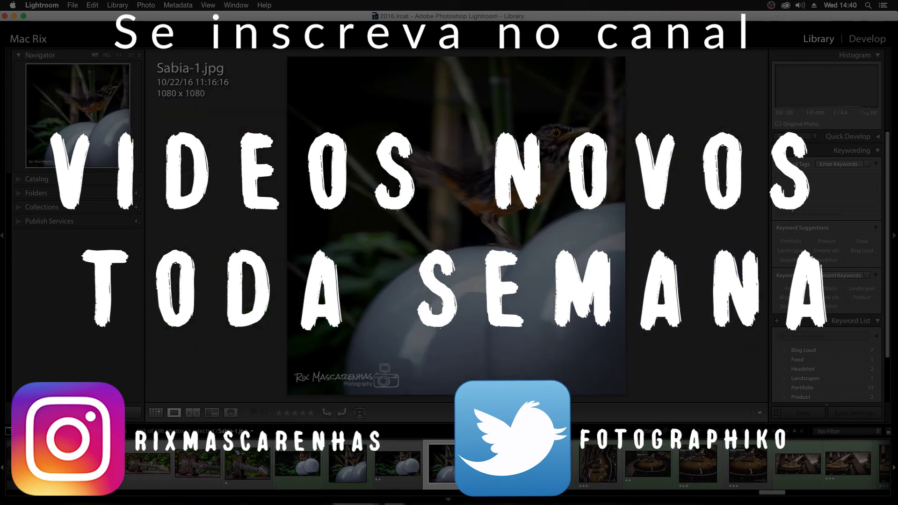
key("Right")
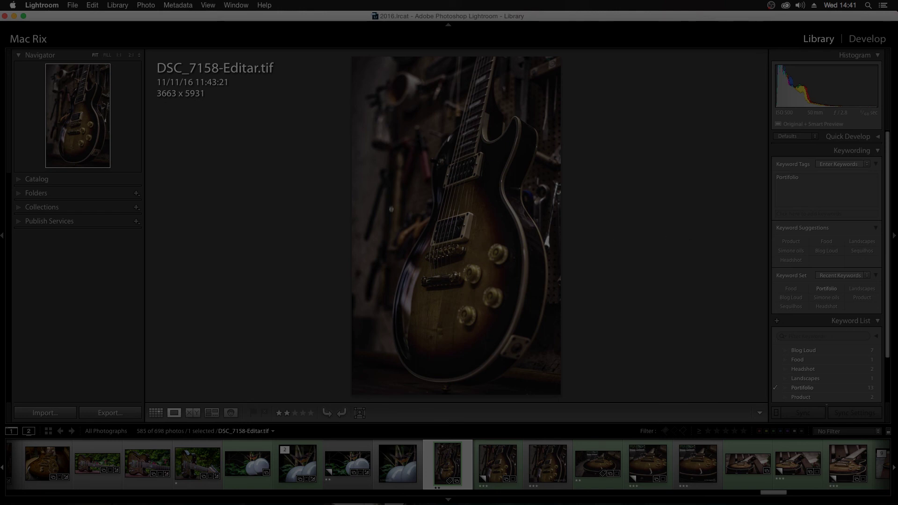
left_click(771, 5)
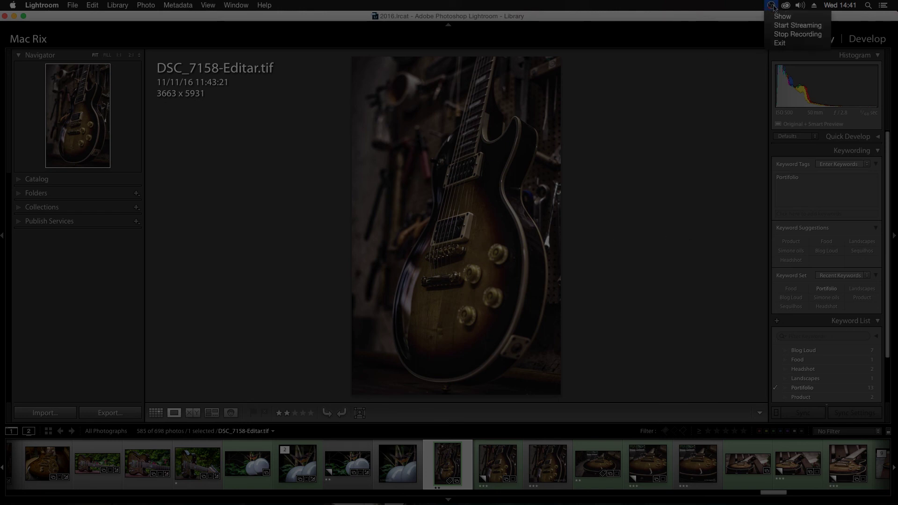
left_click(775, 35)
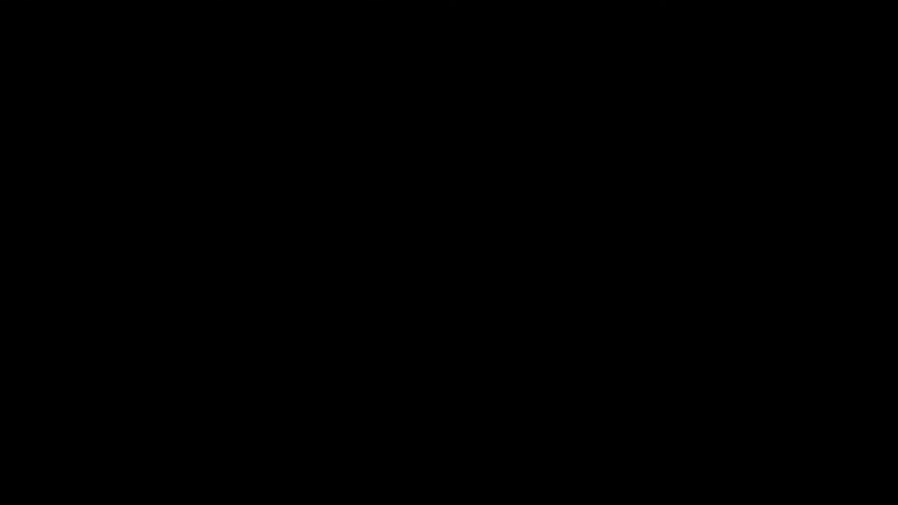